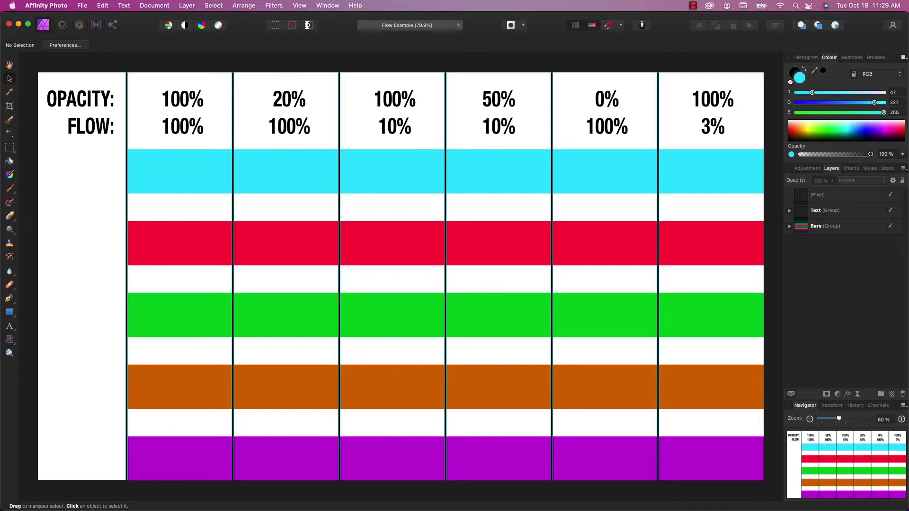
Step: Paint a soft black brush stroke down the 100% opacity, 100% flow column
{"action": "key", "text": "b"}
{"action": "key", "text": "x"}
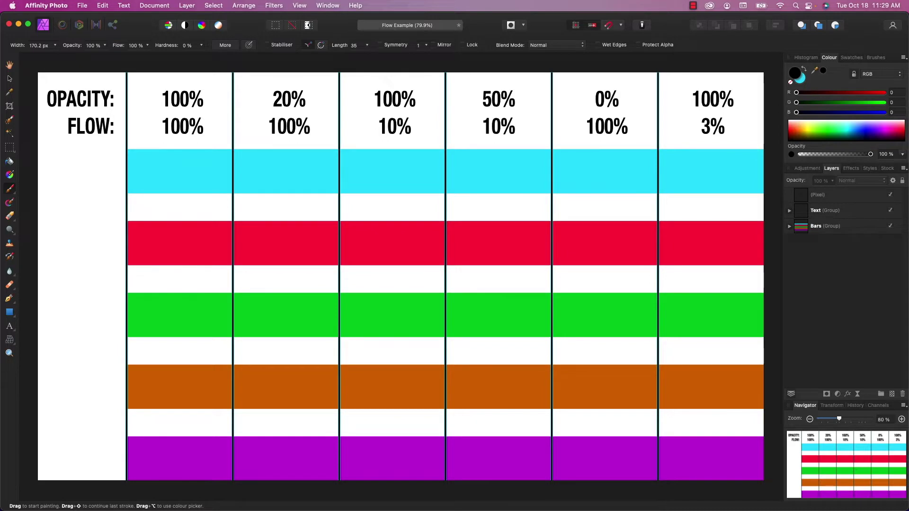
{"action": "key", "text": "x"}
{"action": "key", "text": "v"}
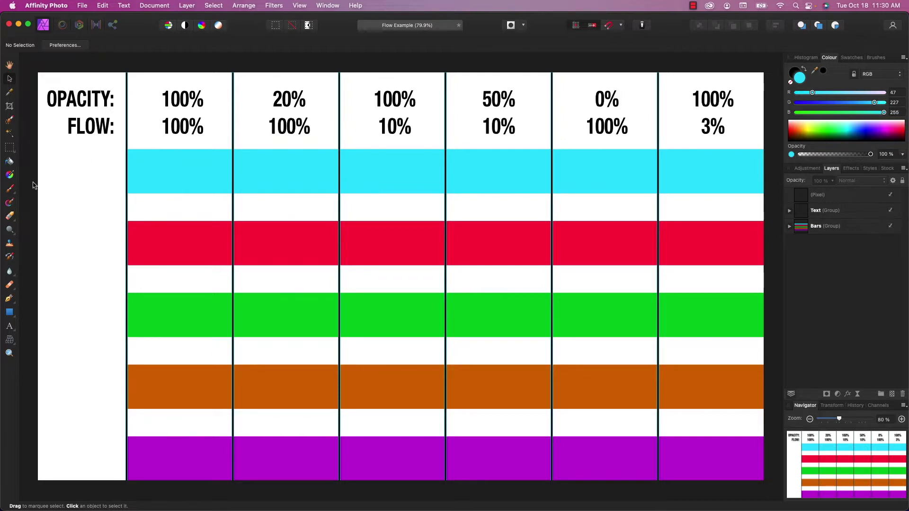
{"action": "left_click", "coordinate": [9, 189]}
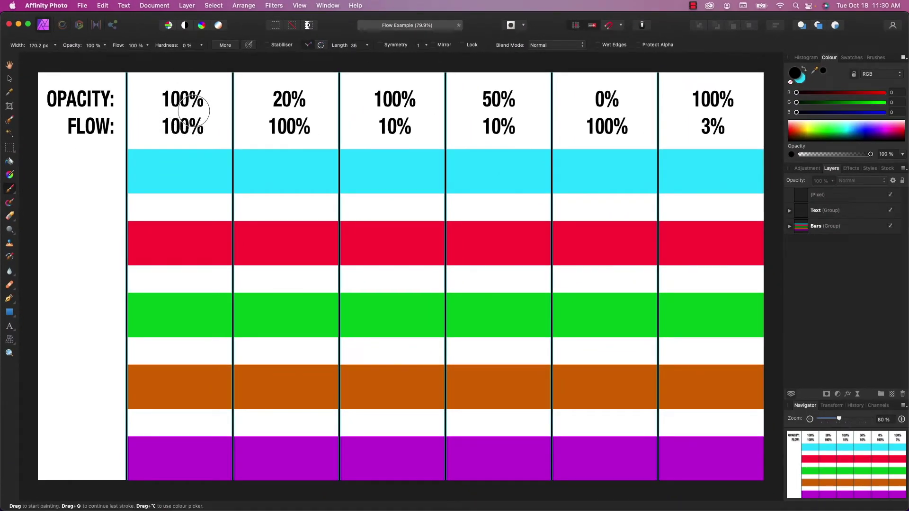
{"action": "mouse_move", "coordinate": [180, 165]}
{"action": "left_mouse_down"}
{"action": "mouse_move", "coordinate": [177, 455]}
{"action": "mouse_move", "coordinate": [183, 180]}
{"action": "left_mouse_up"}
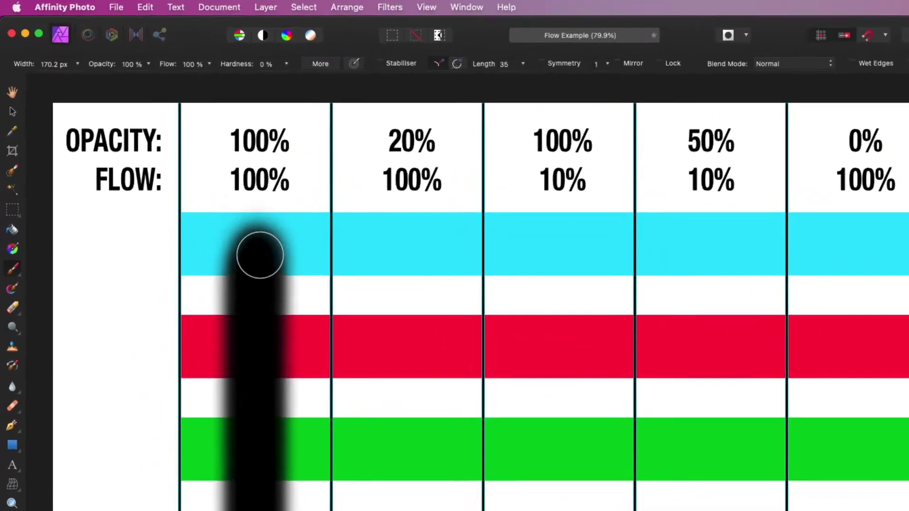
{"action": "left_click", "coordinate": [130, 80]}
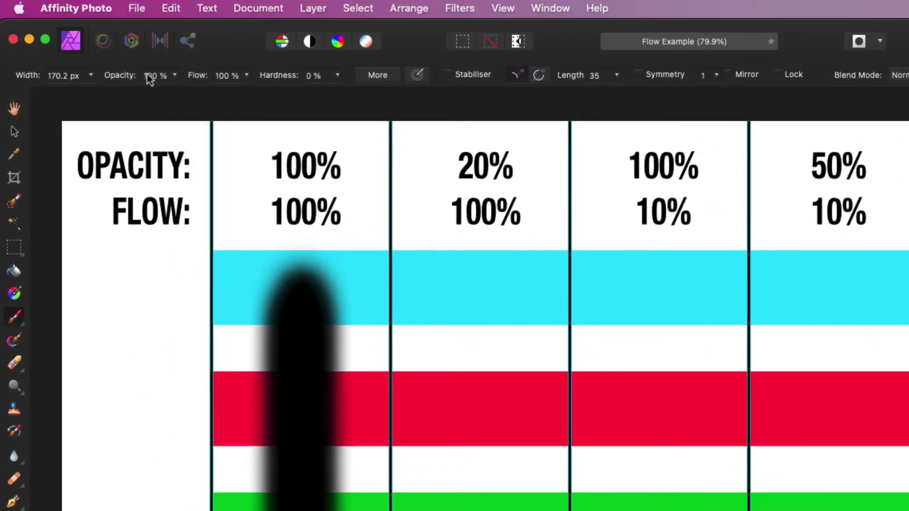
Step: Set brush opacity to 20% and paint a grey stroke down the 20% opacity column
{"action": "type", "text": "20"}
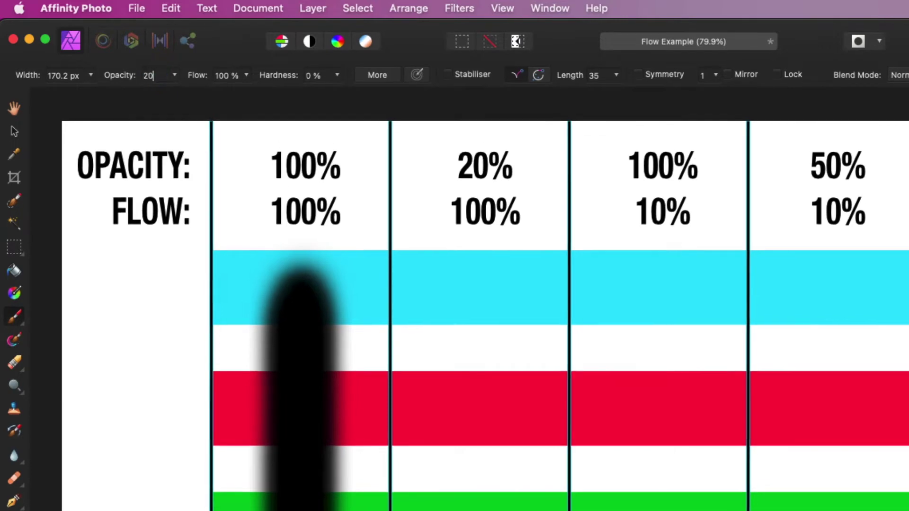
{"action": "key", "text": "Return"}
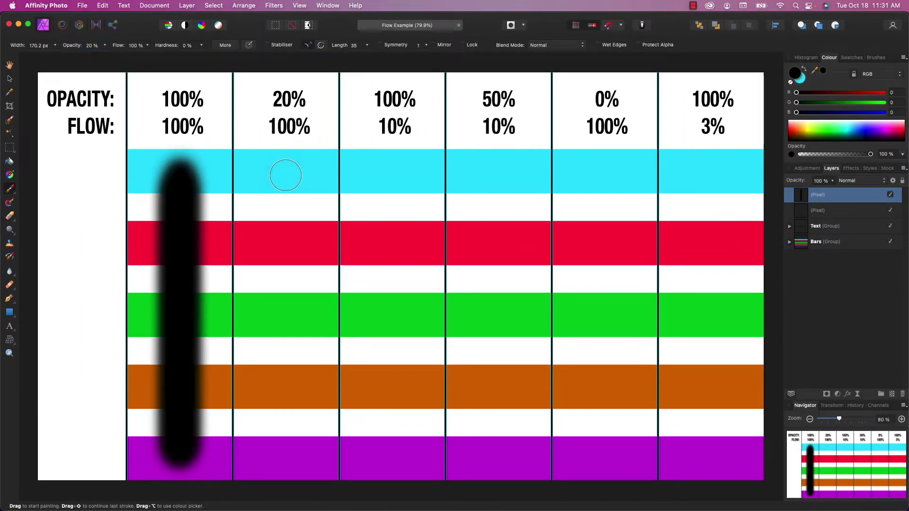
{"action": "mouse_move", "coordinate": [285, 173]}
{"action": "left_mouse_down"}
{"action": "mouse_move", "coordinate": [283, 461]}
{"action": "mouse_move", "coordinate": [288, 175]}
{"action": "mouse_move", "coordinate": [291, 438]}
{"action": "mouse_move", "coordinate": [288, 458]}
{"action": "mouse_move", "coordinate": [289, 173]}
{"action": "mouse_move", "coordinate": [282, 468]}
{"action": "mouse_move", "coordinate": [288, 170]}
{"action": "mouse_move", "coordinate": [295, 415]}
{"action": "mouse_move", "coordinate": [291, 451]}
{"action": "mouse_move", "coordinate": [291, 180]}
{"action": "mouse_move", "coordinate": [288, 452]}
{"action": "mouse_move", "coordinate": [288, 174]}
{"action": "mouse_move", "coordinate": [274, 345]}
{"action": "mouse_move", "coordinate": [283, 454]}
{"action": "mouse_move", "coordinate": [284, 179]}
{"action": "mouse_move", "coordinate": [279, 251]}
{"action": "mouse_move", "coordinate": [286, 434]}
{"action": "mouse_move", "coordinate": [291, 253]}
{"action": "mouse_move", "coordinate": [278, 392]}
{"action": "mouse_move", "coordinate": [278, 418]}
{"action": "mouse_move", "coordinate": [296, 311]}
{"action": "mouse_move", "coordinate": [291, 182]}
{"action": "left_mouse_up"}
{"action": "left_click", "coordinate": [289, 186]}
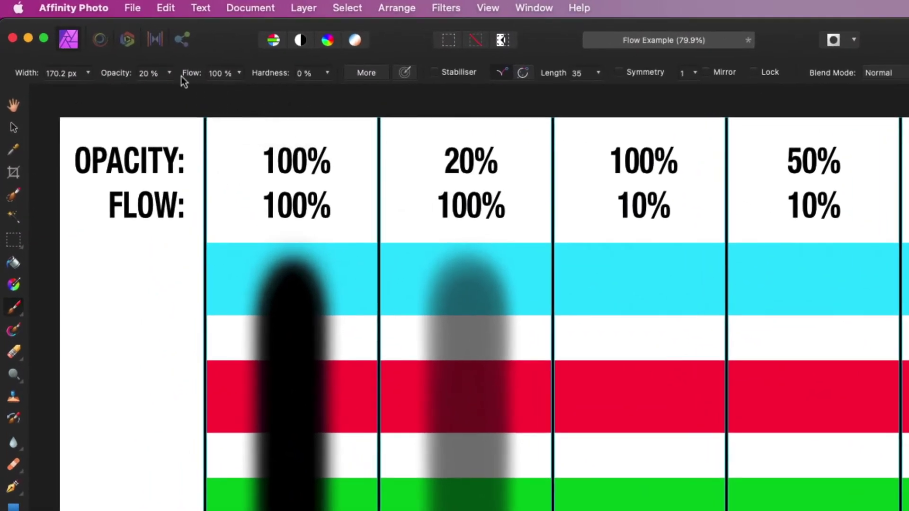
Step: Set opacity to 100 and flow to 10, then build a dark stroke down the 10% flow column
{"action": "type", "text": "100"}
{"action": "left_click", "coordinate": [215, 72]}
{"action": "type", "text": "10"}
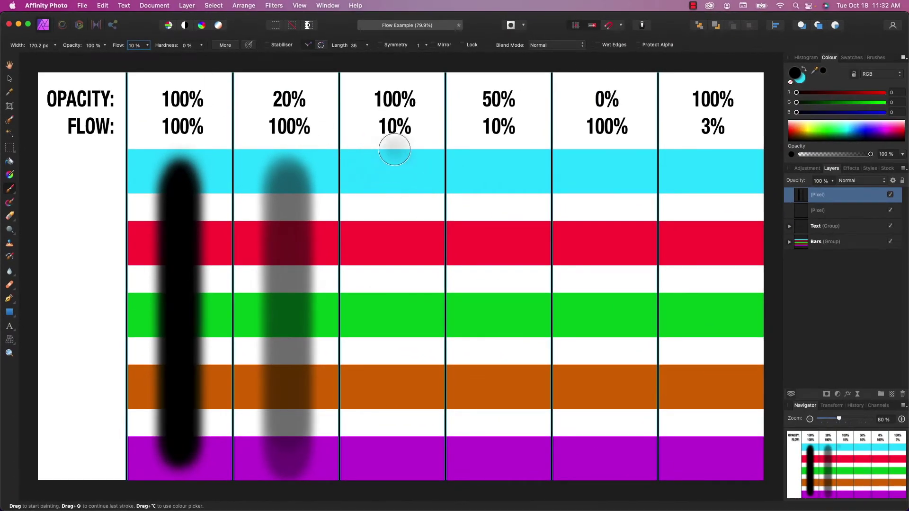
{"action": "left_click_drag", "start_coordinate": [387, 164], "coordinate": [391, 461]}
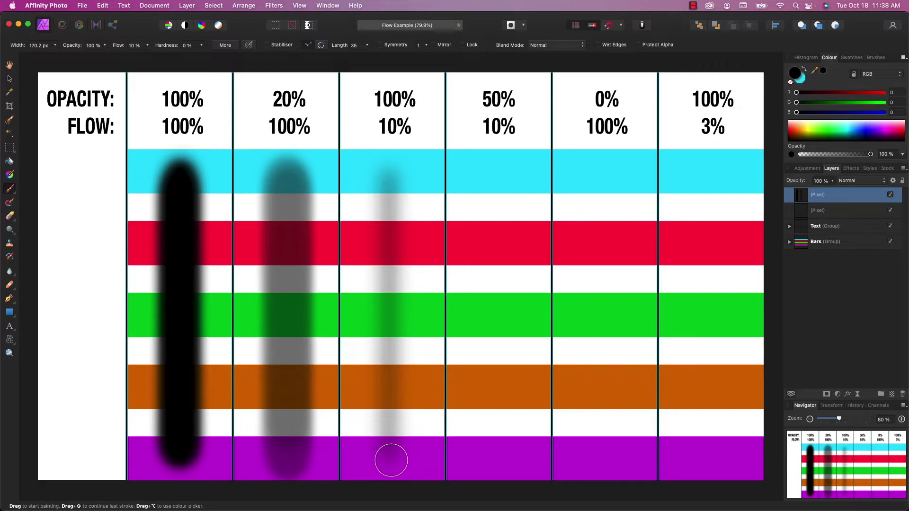
{"action": "mouse_move", "coordinate": [391, 460]}
{"action": "left_mouse_down"}
{"action": "mouse_move", "coordinate": [380, 163]}
{"action": "mouse_move", "coordinate": [377, 459]}
{"action": "mouse_move", "coordinate": [385, 175]}
{"action": "mouse_move", "coordinate": [393, 324]}
{"action": "mouse_move", "coordinate": [383, 432]}
{"action": "mouse_move", "coordinate": [392, 417]}
{"action": "mouse_move", "coordinate": [387, 213]}
{"action": "mouse_move", "coordinate": [402, 367]}
{"action": "mouse_move", "coordinate": [397, 252]}
{"action": "mouse_move", "coordinate": [382, 442]}
{"action": "left_mouse_up"}
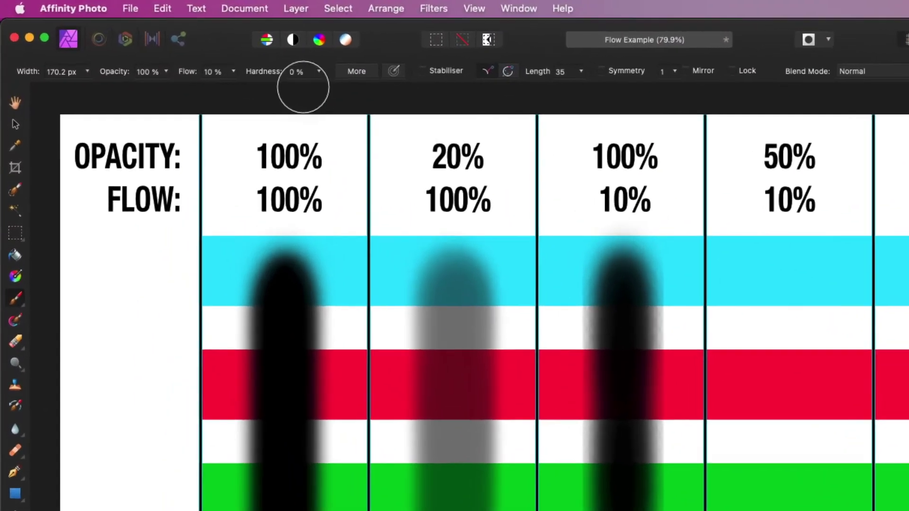
Step: Set brush opacity to 50% and build a mid-grey stroke down the 50%/10% column in several passes
{"action": "left_click", "coordinate": [150, 74]}
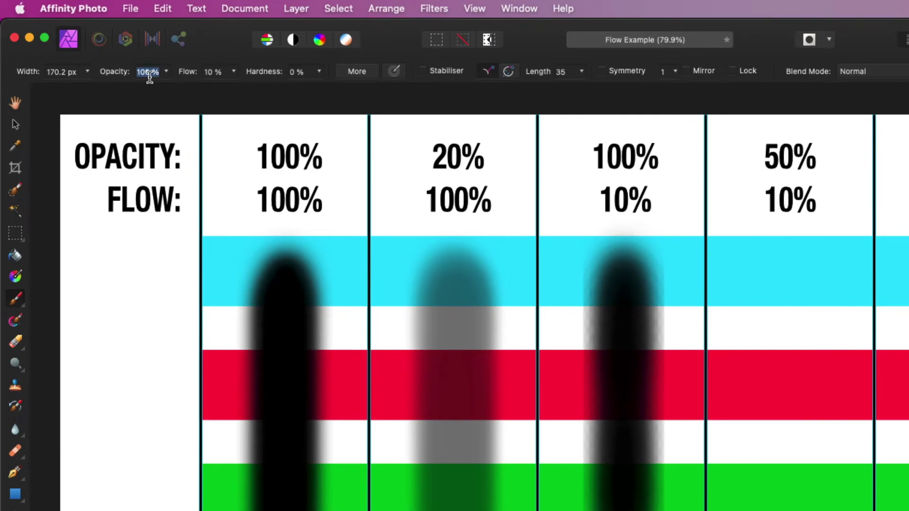
{"action": "type", "text": "50"}
{"action": "key", "text": "Return"}
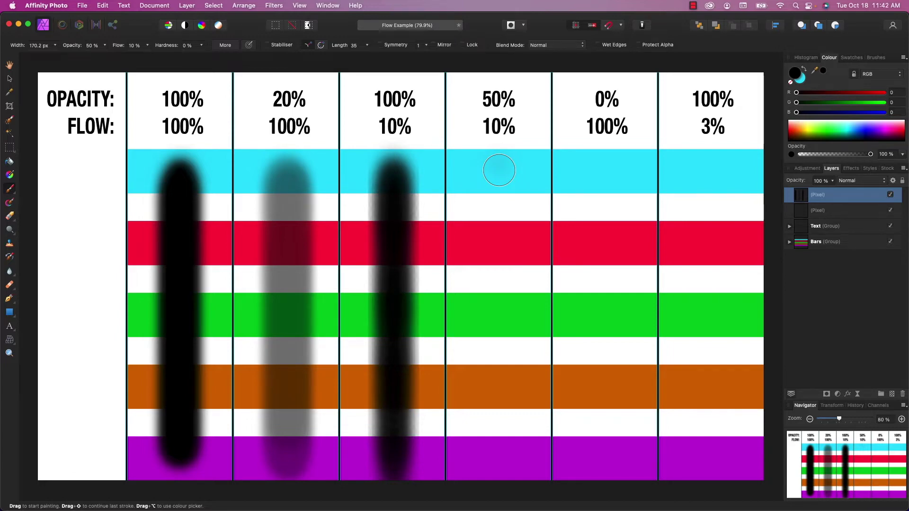
{"action": "left_click", "coordinate": [499, 170]}
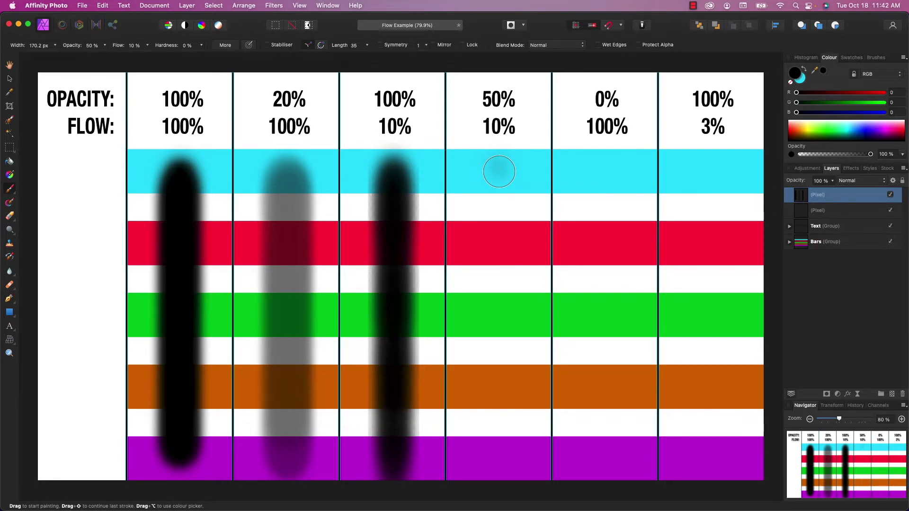
{"action": "mouse_move", "coordinate": [499, 171]}
{"action": "left_mouse_down"}
{"action": "mouse_move", "coordinate": [499, 458]}
{"action": "mouse_move", "coordinate": [500, 171]}
{"action": "mouse_move", "coordinate": [499, 450]}
{"action": "mouse_move", "coordinate": [493, 195]}
{"action": "left_mouse_up"}
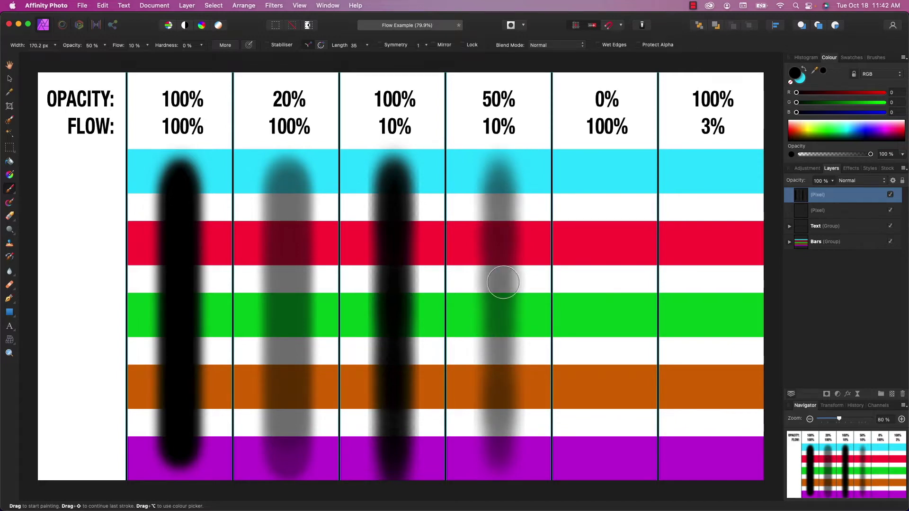
{"action": "mouse_move", "coordinate": [488, 316]}
{"action": "left_mouse_down"}
{"action": "mouse_move", "coordinate": [497, 315]}
{"action": "mouse_move", "coordinate": [501, 385]}
{"action": "left_mouse_up"}
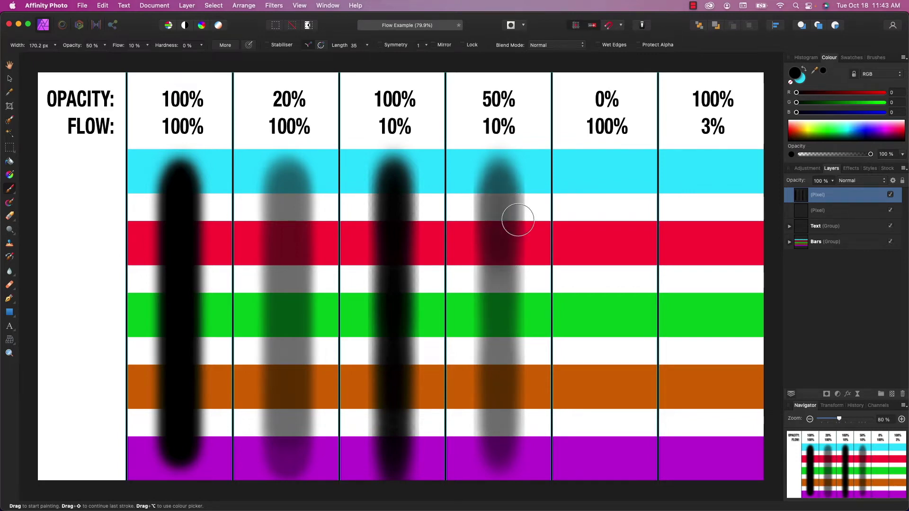
{"action": "mouse_move", "coordinate": [502, 217]}
{"action": "left_mouse_down"}
{"action": "mouse_move", "coordinate": [491, 251]}
{"action": "mouse_move", "coordinate": [507, 163]}
{"action": "mouse_move", "coordinate": [485, 263]}
{"action": "mouse_move", "coordinate": [495, 199]}
{"action": "mouse_move", "coordinate": [509, 235]}
{"action": "mouse_move", "coordinate": [493, 278]}
{"action": "mouse_move", "coordinate": [503, 162]}
{"action": "mouse_move", "coordinate": [492, 473]}
{"action": "mouse_move", "coordinate": [502, 284]}
{"action": "left_mouse_up"}
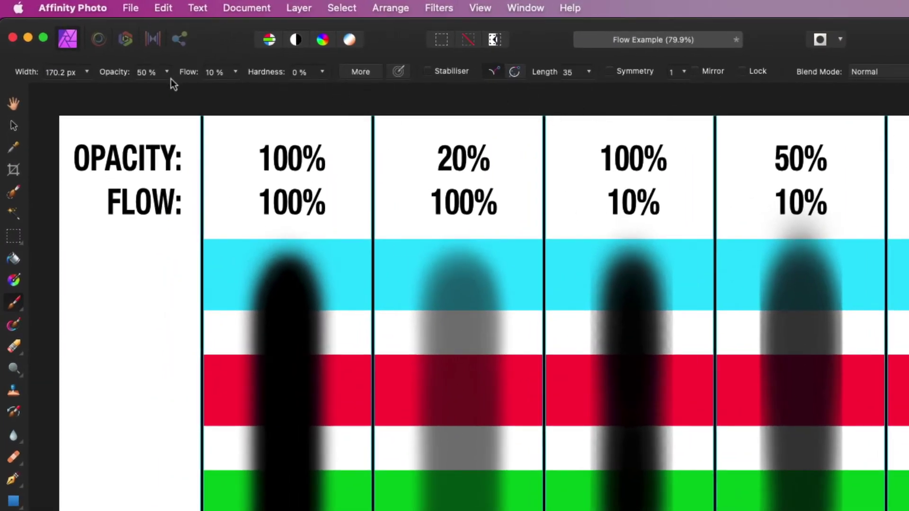
Step: Enter 0 opacity and 100 flow, then edit the brush values toward 100% opacity and 3% flow
{"action": "type", "text": "0"}
{"action": "key", "text": "Tab"}
{"action": "type", "text": "100"}
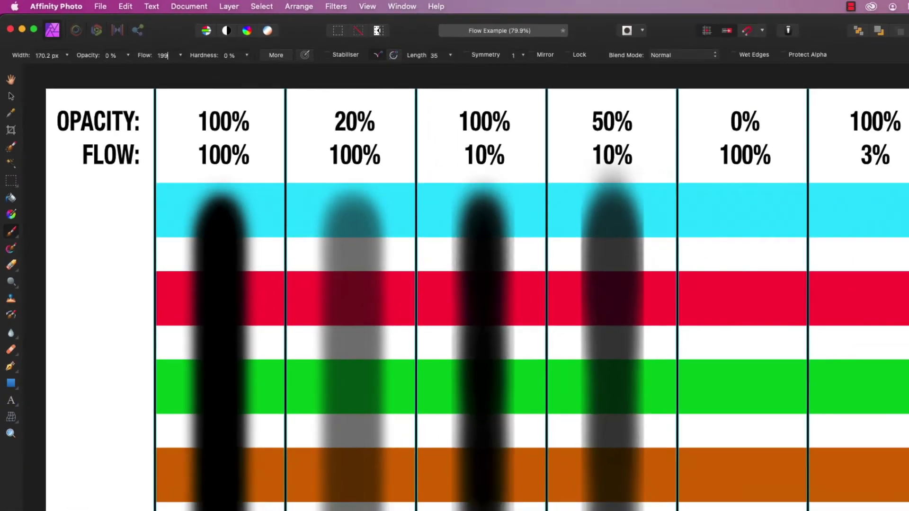
{"action": "key", "text": "BackSpace"}
{"action": "key", "text": "BackSpace"}
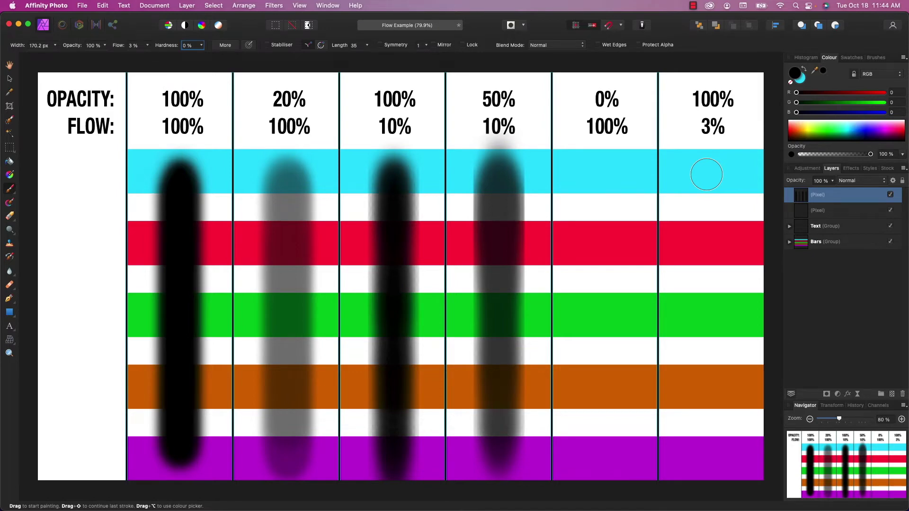
Step: Build a faint grey stroke down the 3% flow column in three passes to the purple bar
{"action": "mouse_move", "coordinate": [707, 175]}
{"action": "left_mouse_down"}
{"action": "mouse_move", "coordinate": [713, 257]}
{"action": "mouse_move", "coordinate": [711, 196]}
{"action": "mouse_move", "coordinate": [718, 229]}
{"action": "mouse_move", "coordinate": [713, 178]}
{"action": "mouse_move", "coordinate": [715, 357]}
{"action": "mouse_move", "coordinate": [719, 249]}
{"action": "mouse_move", "coordinate": [720, 361]}
{"action": "mouse_move", "coordinate": [718, 240]}
{"action": "mouse_move", "coordinate": [713, 406]}
{"action": "mouse_move", "coordinate": [709, 363]}
{"action": "mouse_move", "coordinate": [712, 432]}
{"action": "mouse_move", "coordinate": [719, 365]}
{"action": "mouse_move", "coordinate": [718, 443]}
{"action": "mouse_move", "coordinate": [709, 170]}
{"action": "mouse_move", "coordinate": [718, 220]}
{"action": "left_mouse_up"}
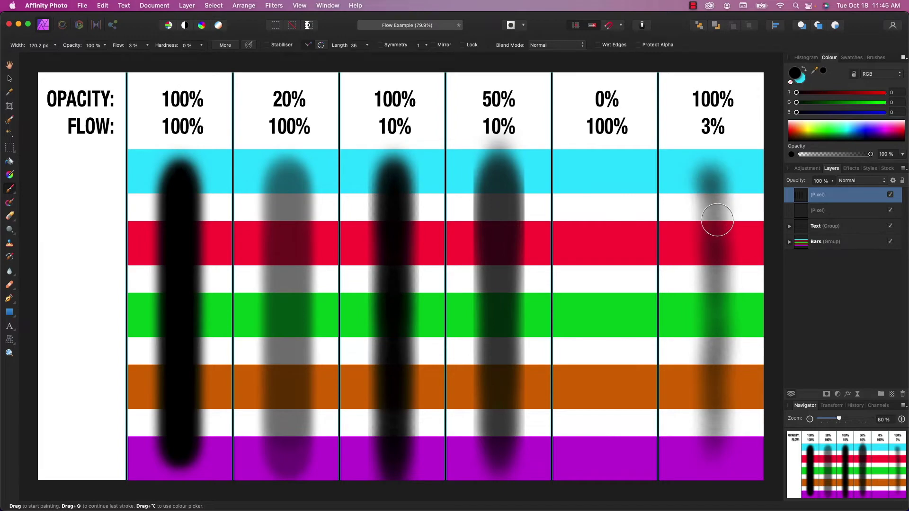
{"action": "mouse_move", "coordinate": [721, 252]}
{"action": "left_mouse_down"}
{"action": "mouse_move", "coordinate": [713, 430]}
{"action": "mouse_move", "coordinate": [705, 190]}
{"action": "mouse_move", "coordinate": [717, 223]}
{"action": "mouse_move", "coordinate": [709, 248]}
{"action": "mouse_move", "coordinate": [715, 295]}
{"action": "left_mouse_up"}
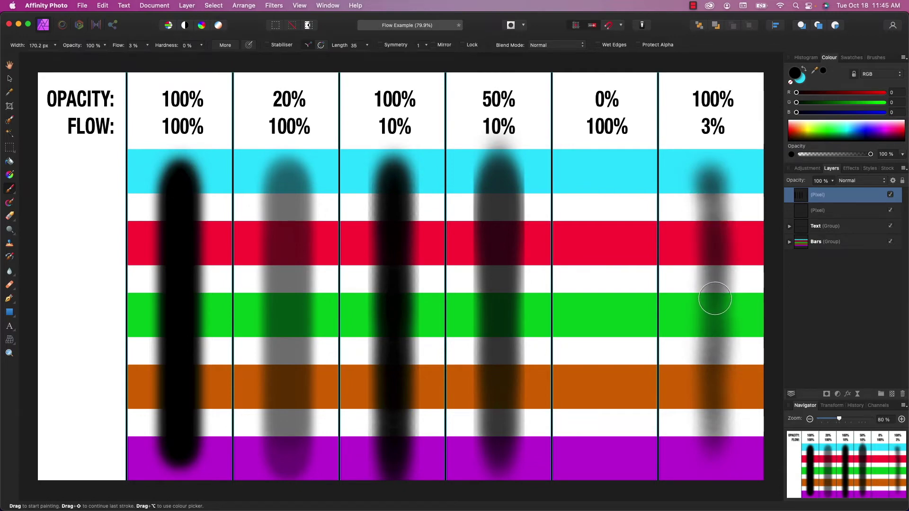
{"action": "mouse_move", "coordinate": [712, 319]}
{"action": "left_mouse_down"}
{"action": "mouse_move", "coordinate": [702, 379]}
{"action": "mouse_move", "coordinate": [720, 451]}
{"action": "mouse_move", "coordinate": [706, 448]}
{"action": "mouse_move", "coordinate": [703, 392]}
{"action": "mouse_move", "coordinate": [721, 308]}
{"action": "mouse_move", "coordinate": [698, 184]}
{"action": "mouse_move", "coordinate": [721, 257]}
{"action": "mouse_move", "coordinate": [716, 403]}
{"action": "mouse_move", "coordinate": [706, 333]}
{"action": "left_mouse_up"}
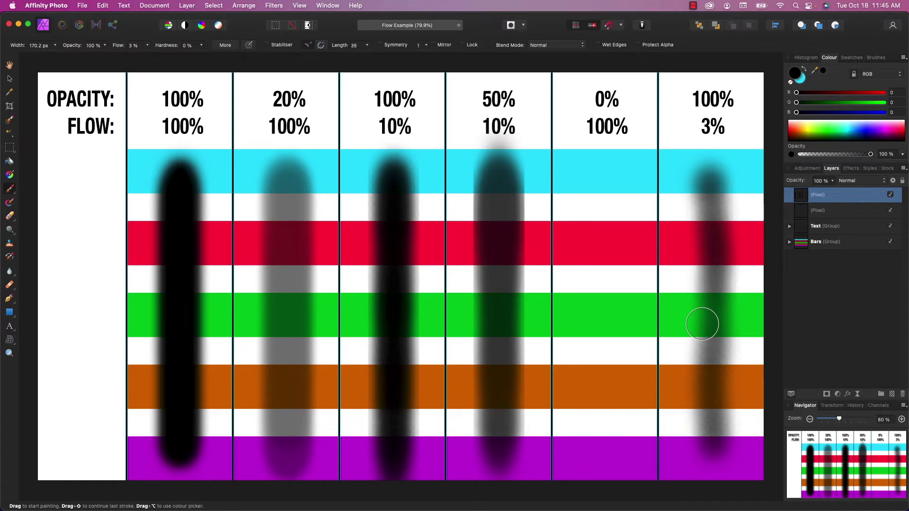
{"action": "key", "text": "super+Tab"}
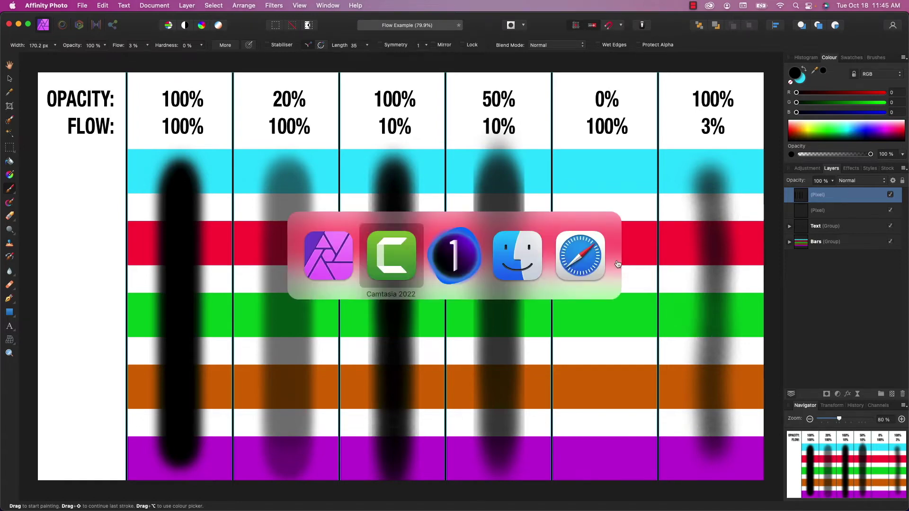
Step: Switch to Capture One 22 showing the portrait DSC04898.tif
{"action": "left_click", "coordinate": [456, 261]}
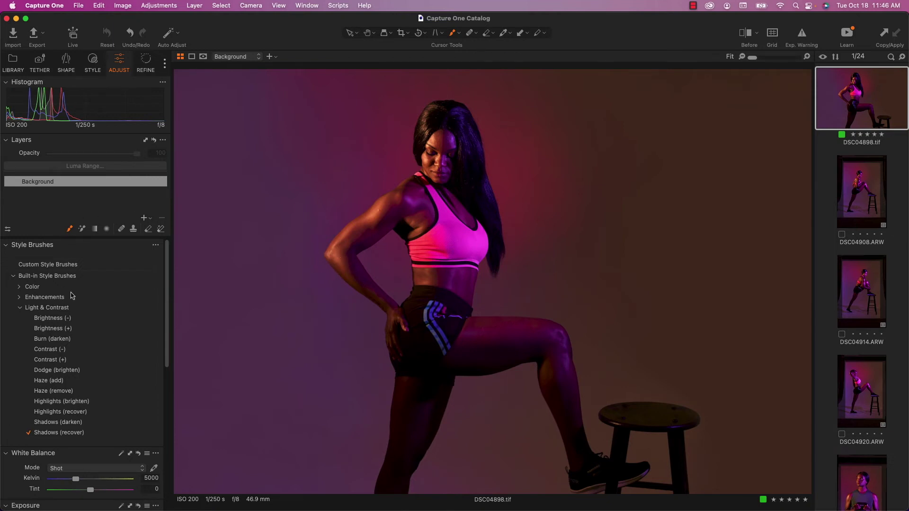
Step: Pick the Shadows (recover) style brush and show its settings (size 339, flow 5)
{"action": "left_click", "coordinate": [43, 435]}
{"action": "right_click", "coordinate": [312, 349]}
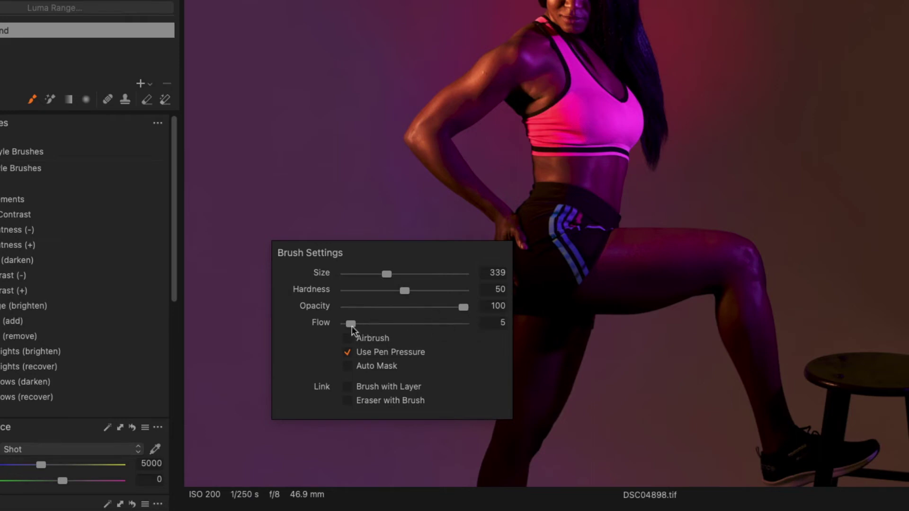
Step: Raise brush flow to 100 and paint Shadows (recover) over the hip, shorts, back leg and raised thigh
{"action": "left_click_drag", "start_coordinate": [352, 326], "coordinate": [466, 330]}
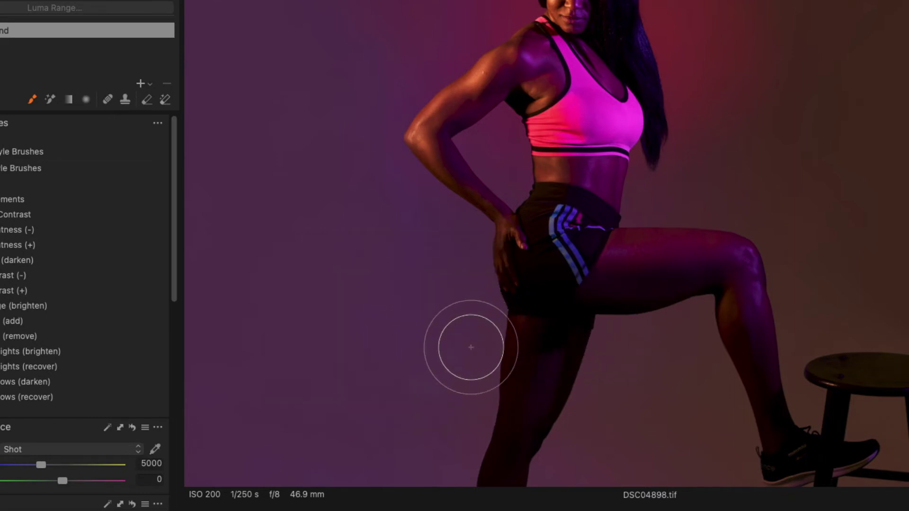
{"action": "right_click", "coordinate": [472, 349]}
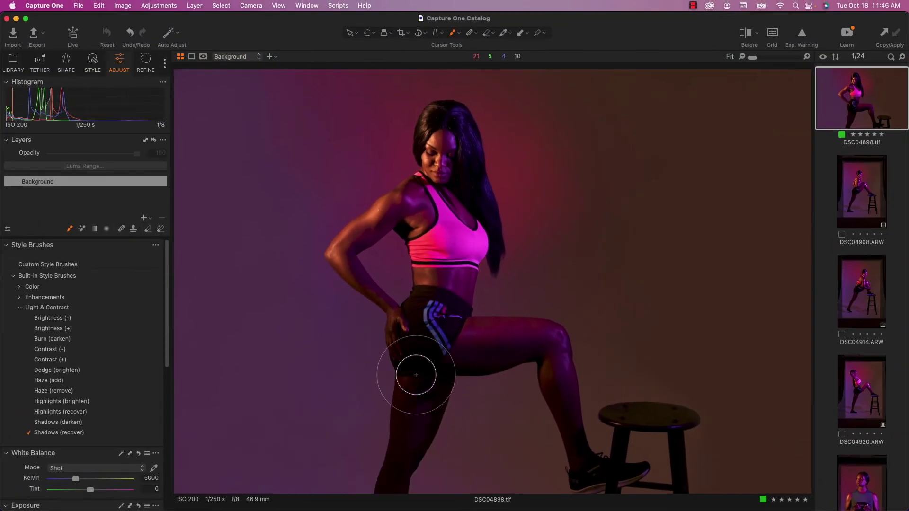
{"action": "mouse_move", "coordinate": [418, 343]}
{"action": "left_mouse_down"}
{"action": "mouse_move", "coordinate": [418, 305]}
{"action": "mouse_move", "coordinate": [439, 327]}
{"action": "left_mouse_up"}
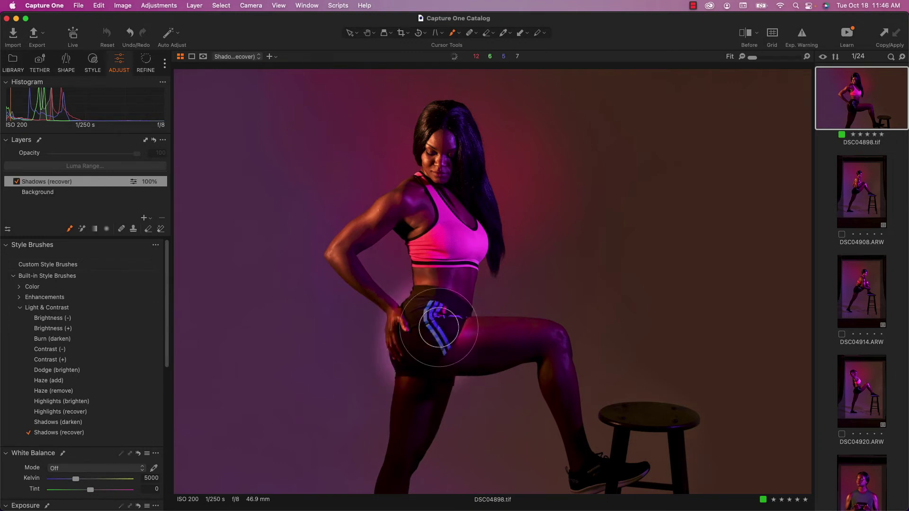
{"action": "mouse_move", "coordinate": [412, 386]}
{"action": "left_mouse_down"}
{"action": "mouse_move", "coordinate": [386, 477]}
{"action": "mouse_move", "coordinate": [417, 426]}
{"action": "left_mouse_up"}
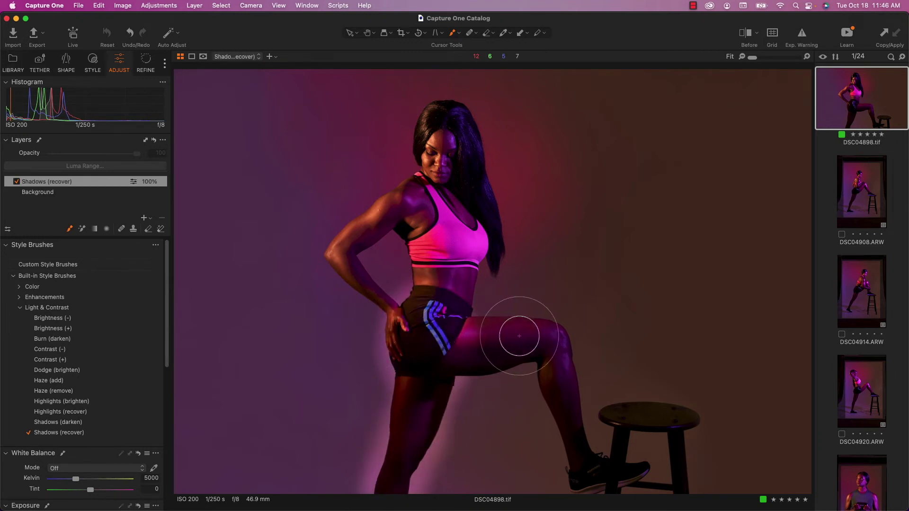
{"action": "left_click_drag", "start_coordinate": [520, 336], "coordinate": [464, 356]}
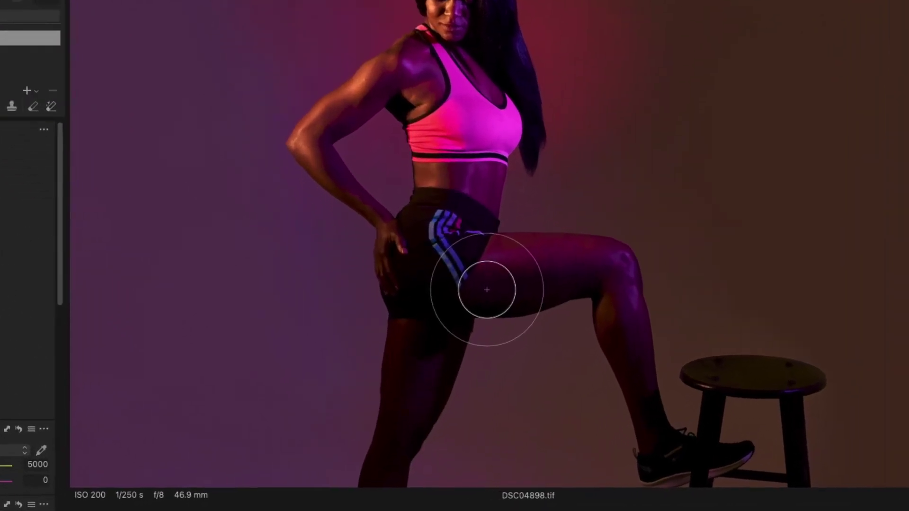
Step: Drop brush flow to 3 and gently lighten the hip, thigh and shin, redoing one shin stroke
{"action": "right_click", "coordinate": [464, 356]}
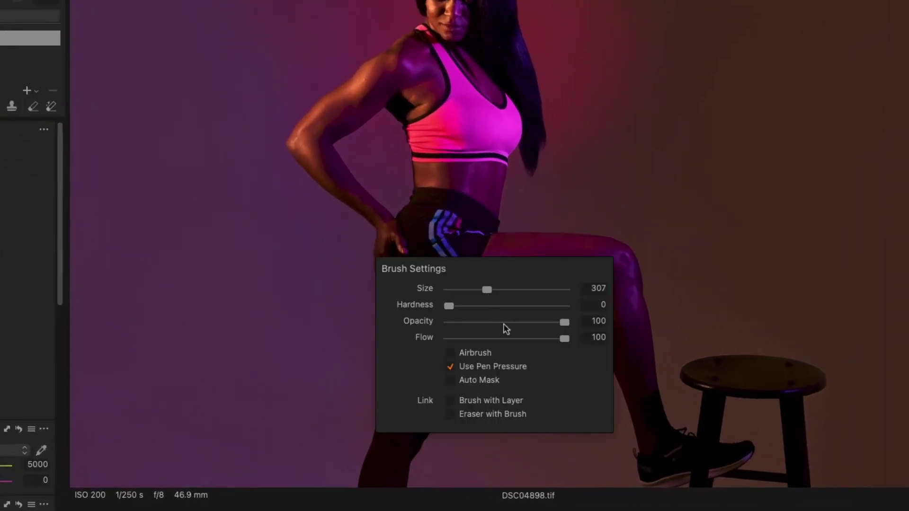
{"action": "left_click", "coordinate": [451, 338]}
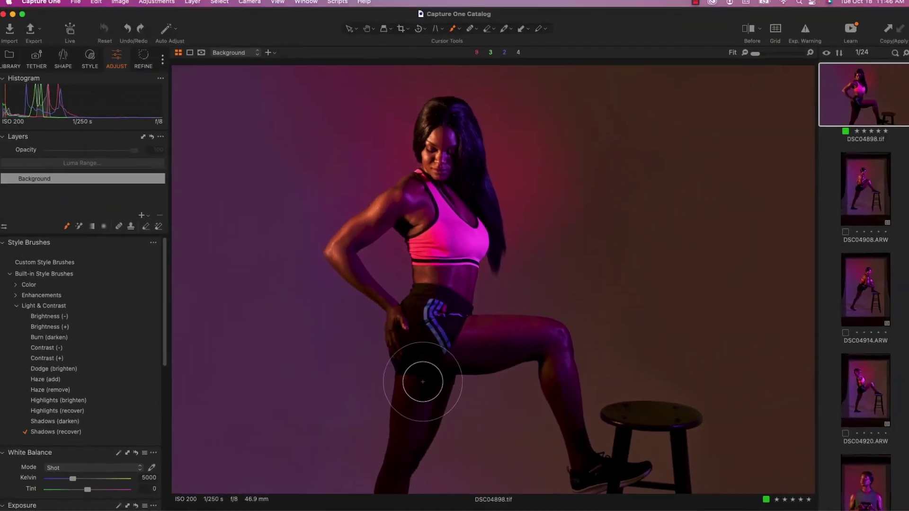
{"action": "mouse_move", "coordinate": [416, 376]}
{"action": "left_mouse_down"}
{"action": "mouse_move", "coordinate": [402, 316]}
{"action": "mouse_move", "coordinate": [407, 305]}
{"action": "mouse_move", "coordinate": [423, 319]}
{"action": "mouse_move", "coordinate": [450, 306]}
{"action": "mouse_move", "coordinate": [465, 320]}
{"action": "mouse_move", "coordinate": [452, 349]}
{"action": "mouse_move", "coordinate": [442, 339]}
{"action": "mouse_move", "coordinate": [421, 346]}
{"action": "mouse_move", "coordinate": [429, 358]}
{"action": "mouse_move", "coordinate": [475, 362]}
{"action": "mouse_move", "coordinate": [522, 346]}
{"action": "mouse_move", "coordinate": [485, 335]}
{"action": "mouse_move", "coordinate": [436, 349]}
{"action": "mouse_move", "coordinate": [540, 343]}
{"action": "mouse_move", "coordinate": [558, 358]}
{"action": "mouse_move", "coordinate": [566, 386]}
{"action": "left_mouse_up"}
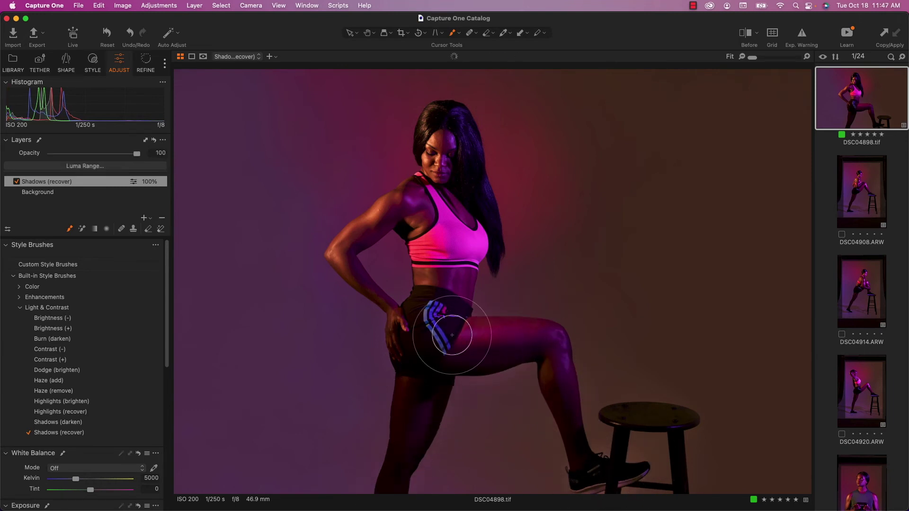
{"action": "mouse_move", "coordinate": [478, 133]}
{"action": "left_mouse_down"}
{"action": "mouse_move", "coordinate": [417, 101]}
{"action": "mouse_move", "coordinate": [467, 178]}
{"action": "mouse_move", "coordinate": [462, 152]}
{"action": "left_mouse_up"}
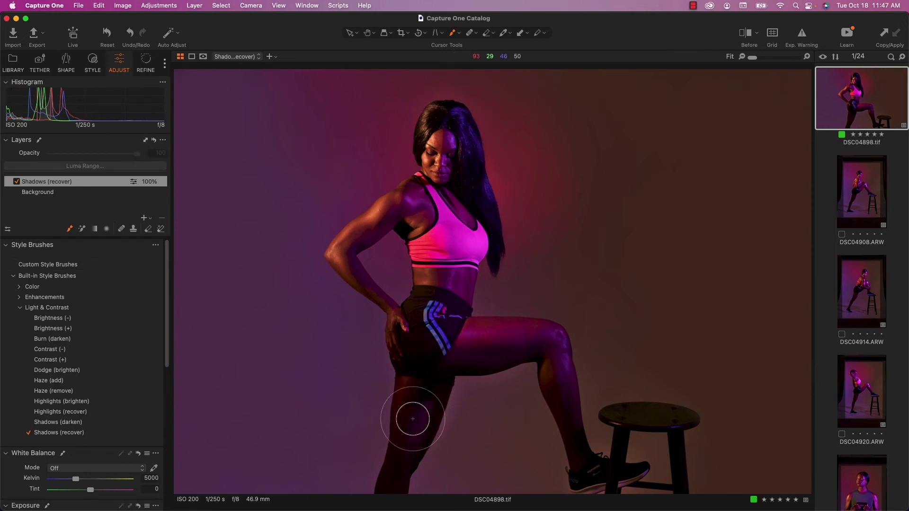
{"action": "mouse_move", "coordinate": [443, 353]}
{"action": "left_mouse_down"}
{"action": "mouse_move", "coordinate": [426, 371]}
{"action": "mouse_move", "coordinate": [398, 456]}
{"action": "mouse_move", "coordinate": [372, 487]}
{"action": "mouse_move", "coordinate": [392, 491]}
{"action": "mouse_move", "coordinate": [404, 455]}
{"action": "mouse_move", "coordinate": [390, 498]}
{"action": "mouse_move", "coordinate": [403, 471]}
{"action": "left_mouse_up"}
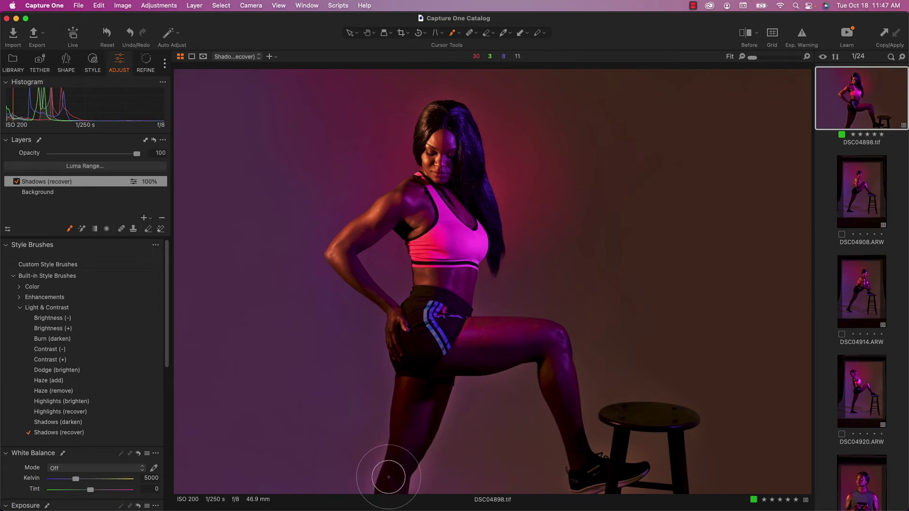
{"action": "key", "text": "ctrl+z"}
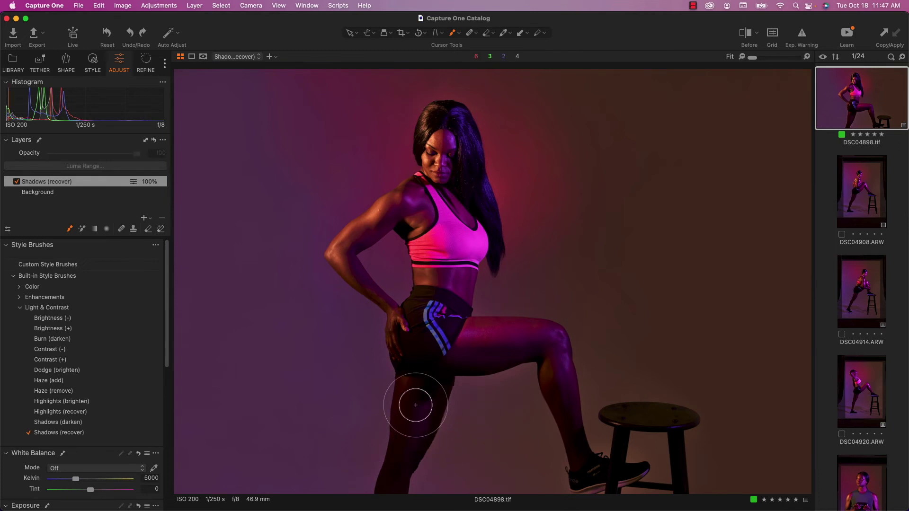
{"action": "mouse_move", "coordinate": [412, 422]}
{"action": "left_mouse_down"}
{"action": "mouse_move", "coordinate": [396, 476]}
{"action": "mouse_move", "coordinate": [391, 468]}
{"action": "mouse_move", "coordinate": [401, 478]}
{"action": "mouse_move", "coordinate": [442, 405]}
{"action": "mouse_move", "coordinate": [427, 377]}
{"action": "mouse_move", "coordinate": [454, 379]}
{"action": "left_mouse_up"}
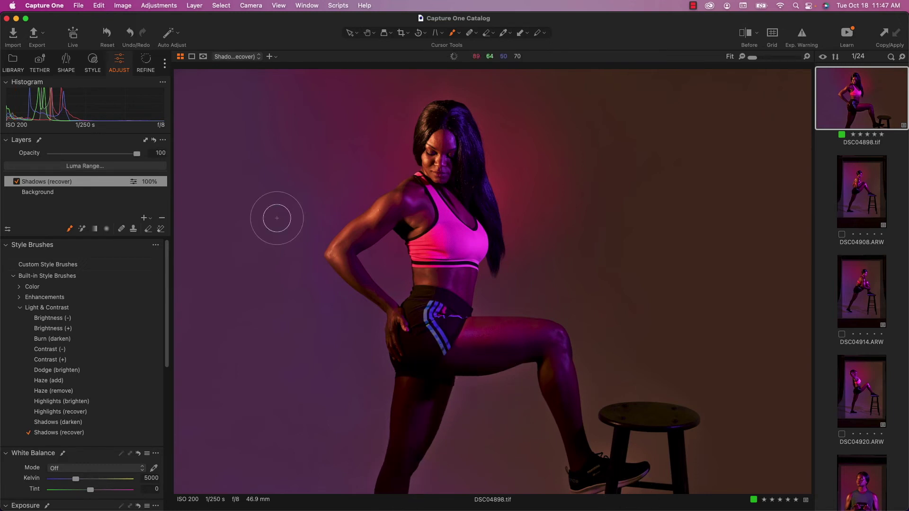
{"action": "left_click", "coordinate": [17, 182]}
{"action": "left_click", "coordinate": [17, 182]}
{"action": "left_click", "coordinate": [17, 182]}
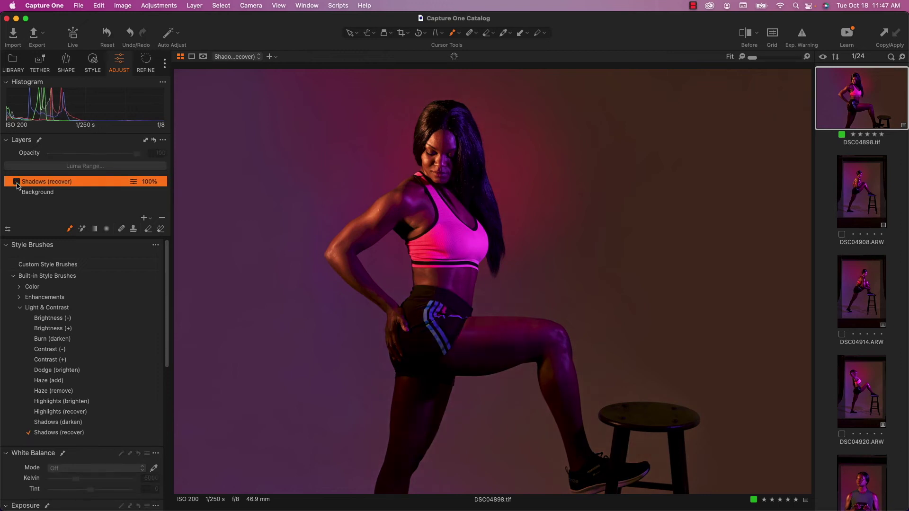
{"action": "left_click", "coordinate": [16, 182]}
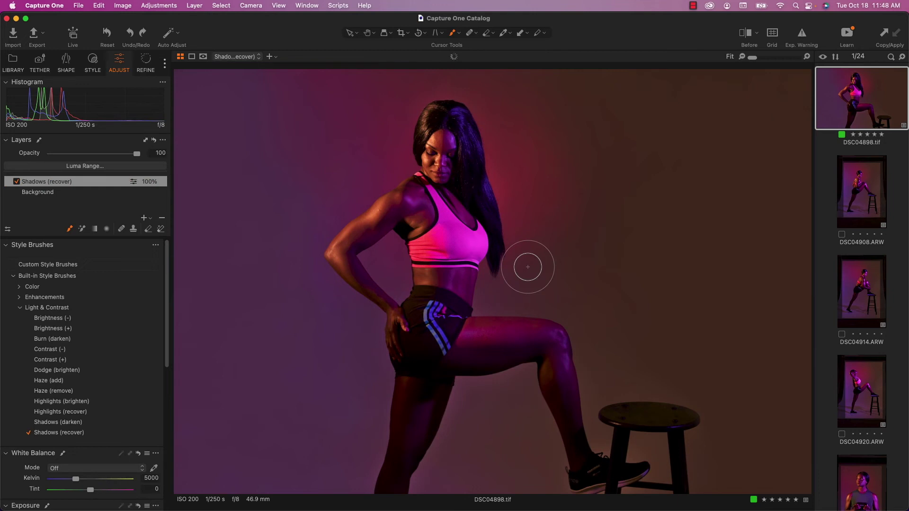
Step: With a smaller eraser, remove the stray lightening from the background beside the waist
{"action": "scroll", "coordinate": [481, 365], "scroll_direction": "up", "scroll_amount": 5}
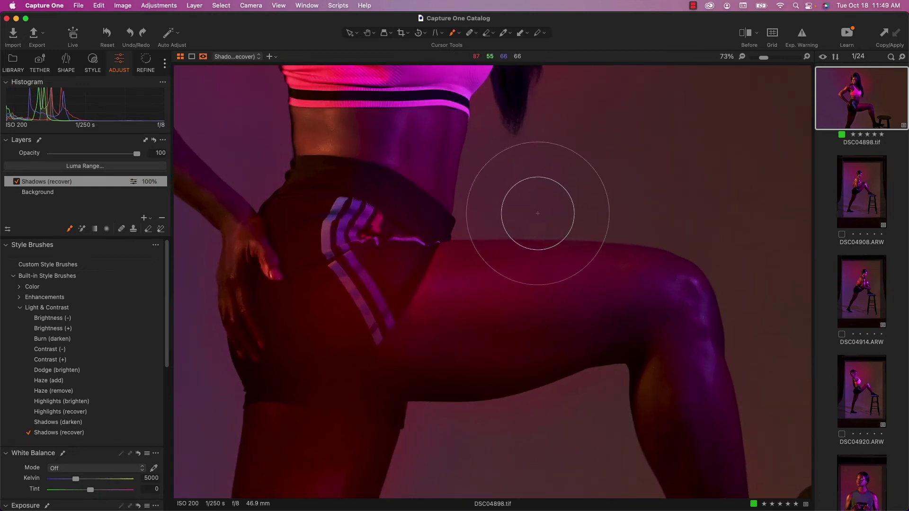
{"action": "key", "text": "bracketleft"}
{"action": "key", "text": "bracketleft"}
{"action": "key", "text": "bracketleft"}
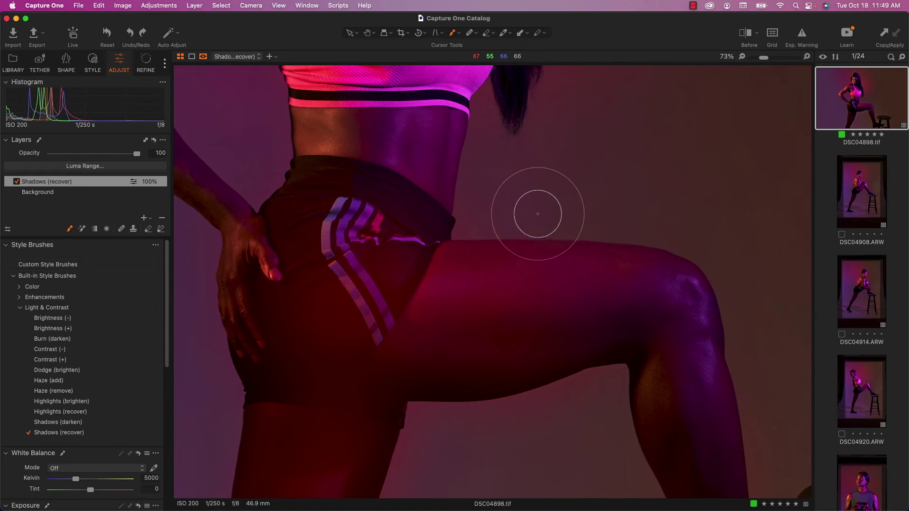
{"action": "key", "text": "e"}
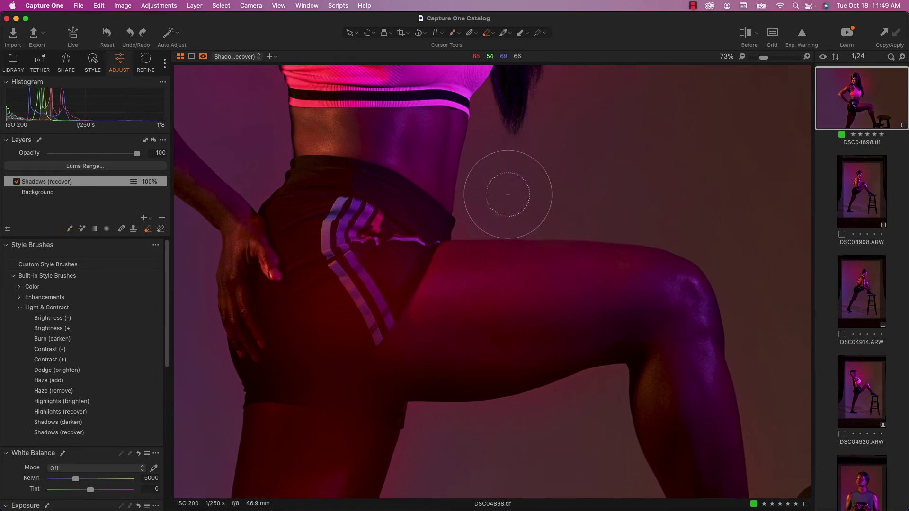
{"action": "key", "text": "bracketleft"}
{"action": "key", "text": "bracketleft"}
{"action": "mouse_move", "coordinate": [481, 209]}
{"action": "left_mouse_down"}
{"action": "mouse_move", "coordinate": [473, 231]}
{"action": "mouse_move", "coordinate": [443, 232]}
{"action": "mouse_move", "coordinate": [464, 203]}
{"action": "mouse_move", "coordinate": [492, 226]}
{"action": "left_mouse_up"}
Step: Erase the lightening spill along the raised thigh's edge, then zoom back out
{"action": "scroll", "coordinate": [521, 350], "scroll_direction": "down", "scroll_amount": 5}
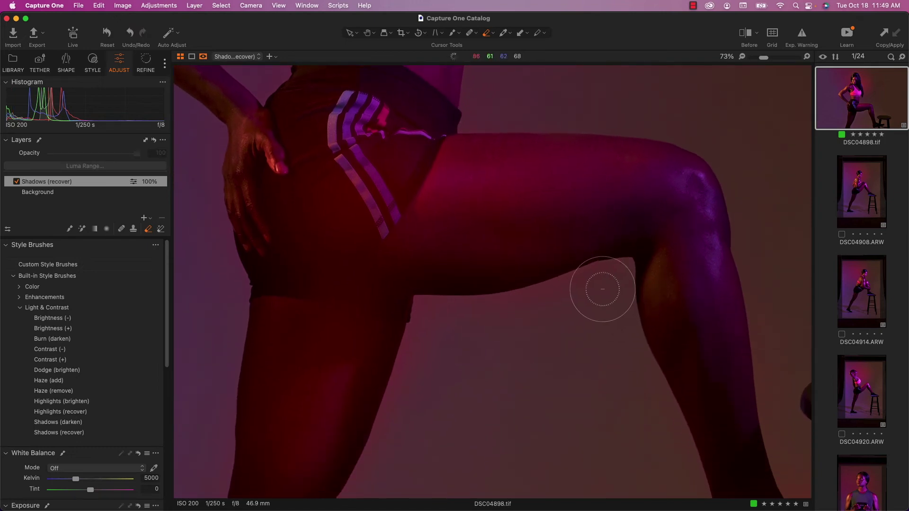
{"action": "mouse_move", "coordinate": [600, 290]}
{"action": "left_mouse_down"}
{"action": "mouse_move", "coordinate": [598, 283]}
{"action": "mouse_move", "coordinate": [503, 321]}
{"action": "mouse_move", "coordinate": [536, 313]}
{"action": "left_mouse_up"}
{"action": "mouse_move", "coordinate": [618, 278]}
{"action": "left_mouse_down"}
{"action": "mouse_move", "coordinate": [431, 305]}
{"action": "mouse_move", "coordinate": [451, 321]}
{"action": "mouse_move", "coordinate": [451, 312]}
{"action": "mouse_move", "coordinate": [404, 376]}
{"action": "mouse_move", "coordinate": [417, 310]}
{"action": "mouse_move", "coordinate": [392, 417]}
{"action": "mouse_move", "coordinate": [457, 318]}
{"action": "mouse_move", "coordinate": [652, 384]}
{"action": "left_mouse_up"}
{"action": "scroll", "coordinate": [194, 433], "scroll_direction": "down", "scroll_amount": 3}
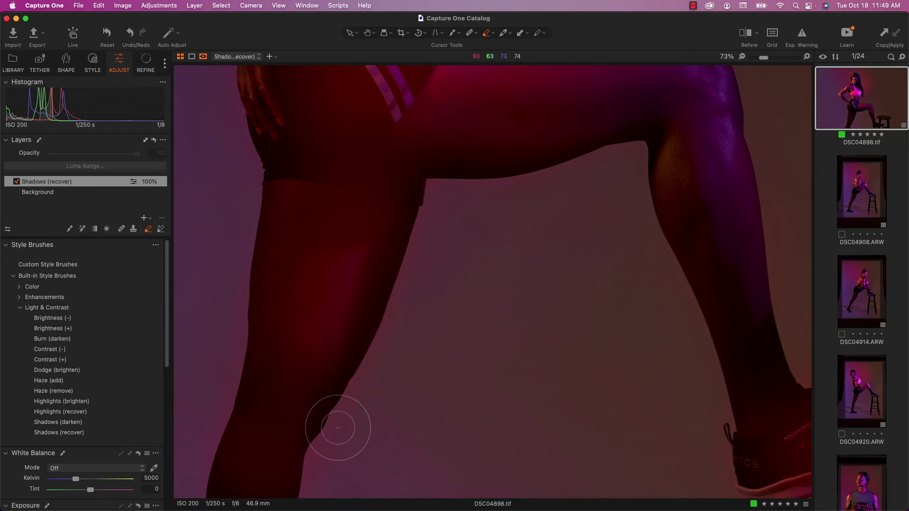
{"action": "scroll", "coordinate": [524, 294], "scroll_direction": "down", "scroll_amount": 5}
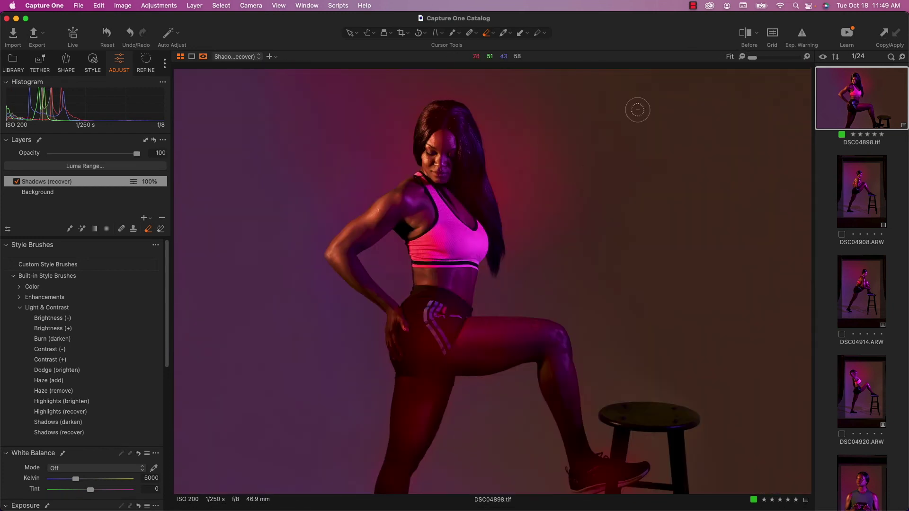